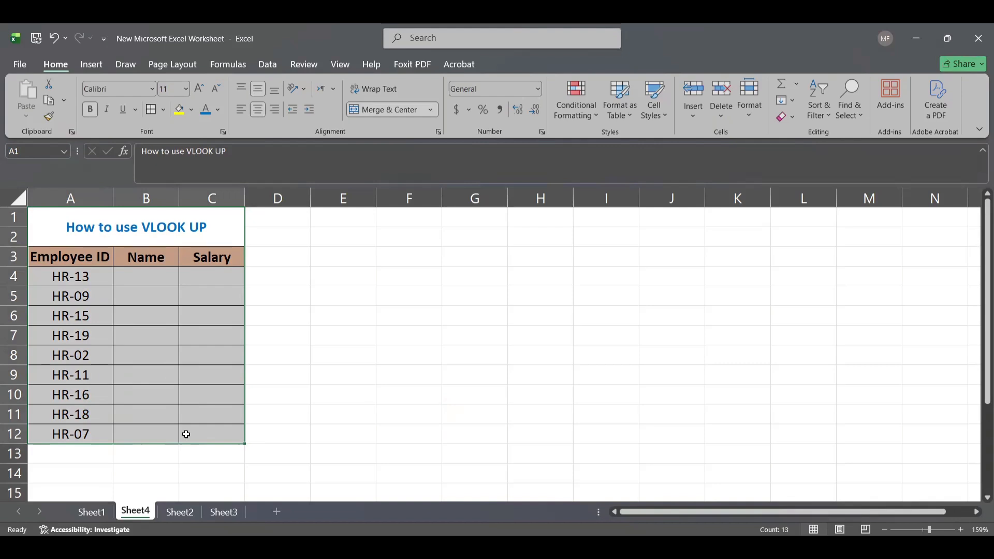
# Compare the Employee ID, Name and Salary columns on Sheet4 with the source employee table on Sheet1.
pyautogui.moveTo(71, 276); pyautogui.dragTo(81, 432)
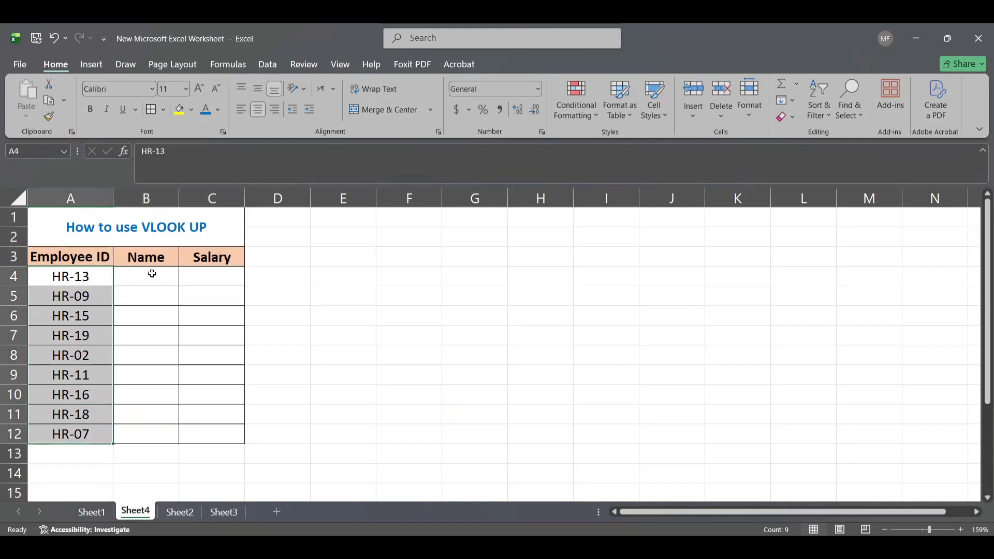
pyautogui.moveTo(152, 273); pyautogui.dragTo(147, 428)
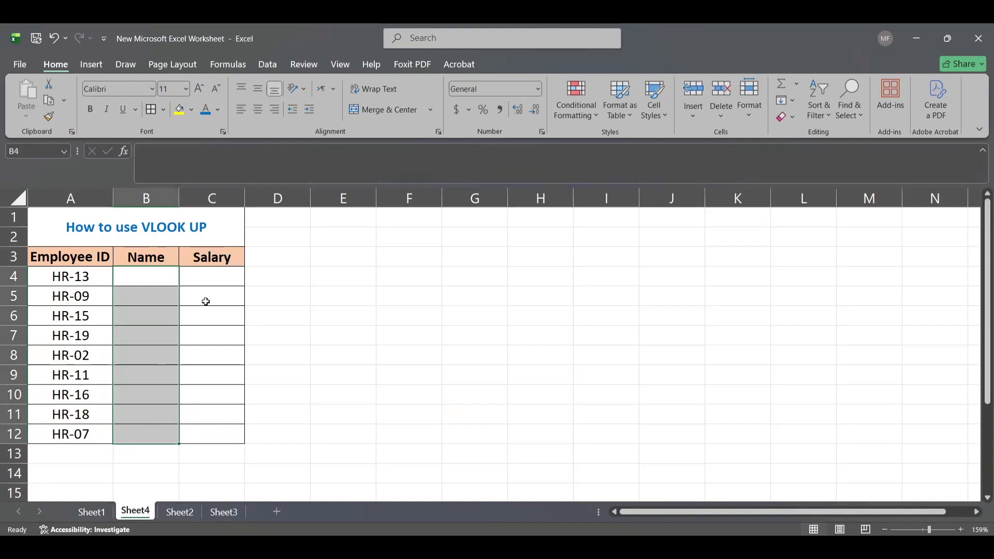
pyautogui.moveTo(203, 280); pyautogui.dragTo(206, 430)
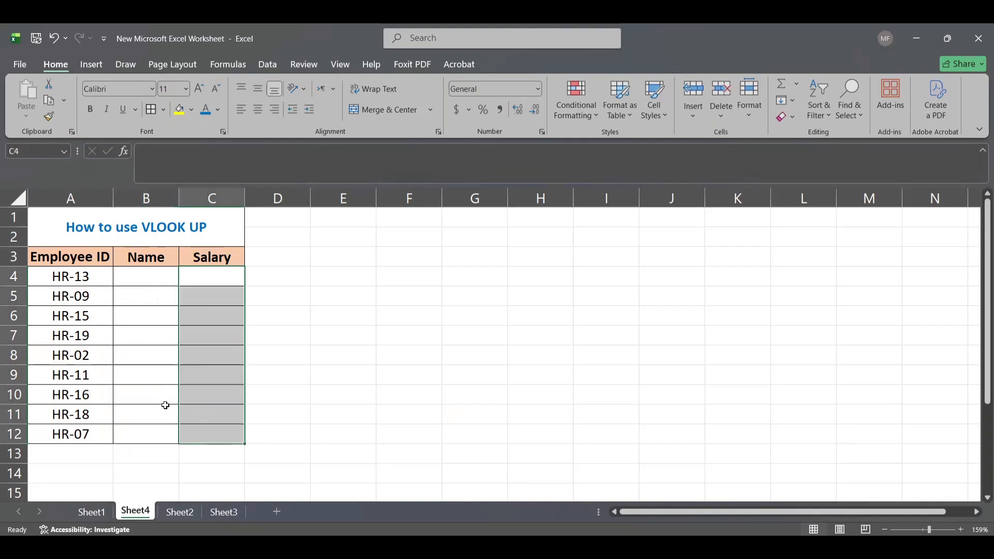
pyautogui.click(91, 512)
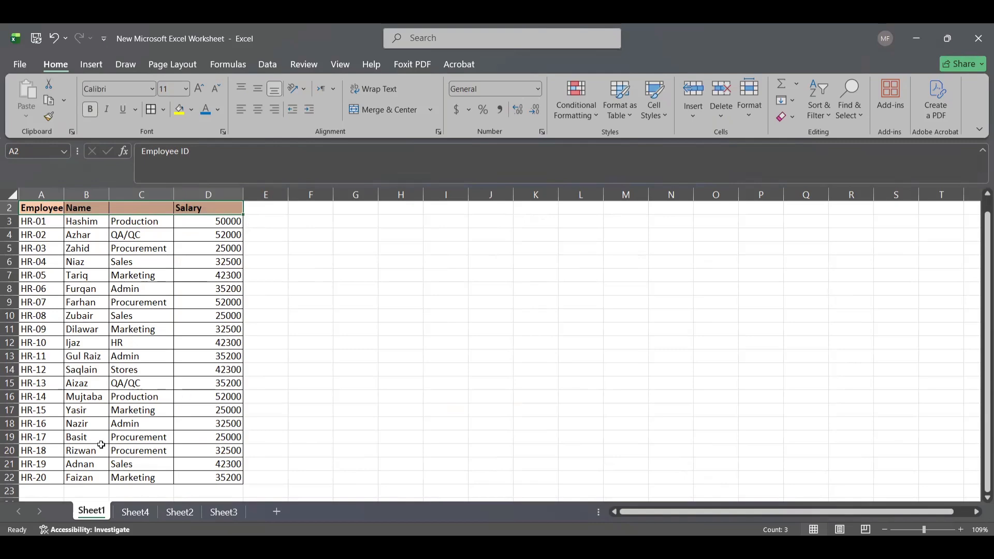
pyautogui.click(137, 513)
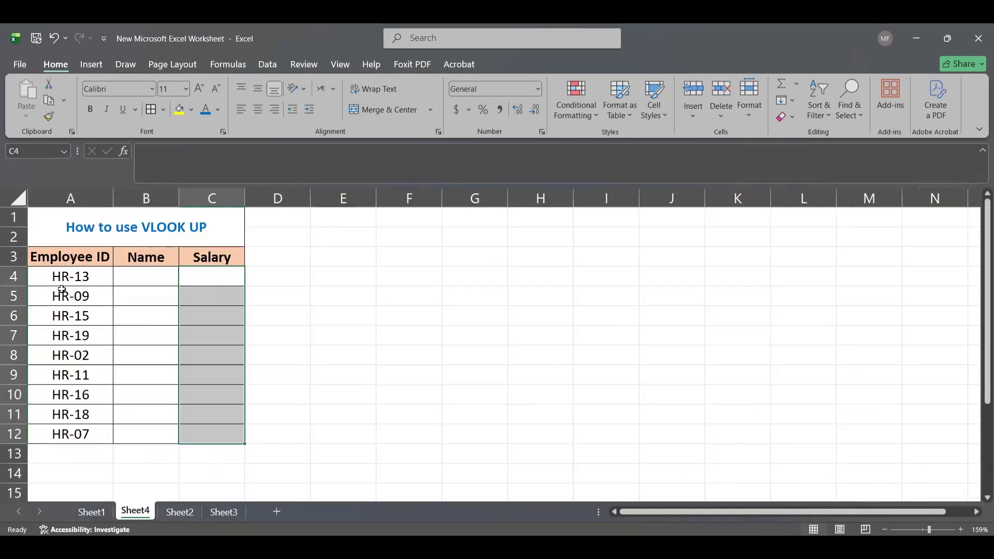
pyautogui.click(91, 512)
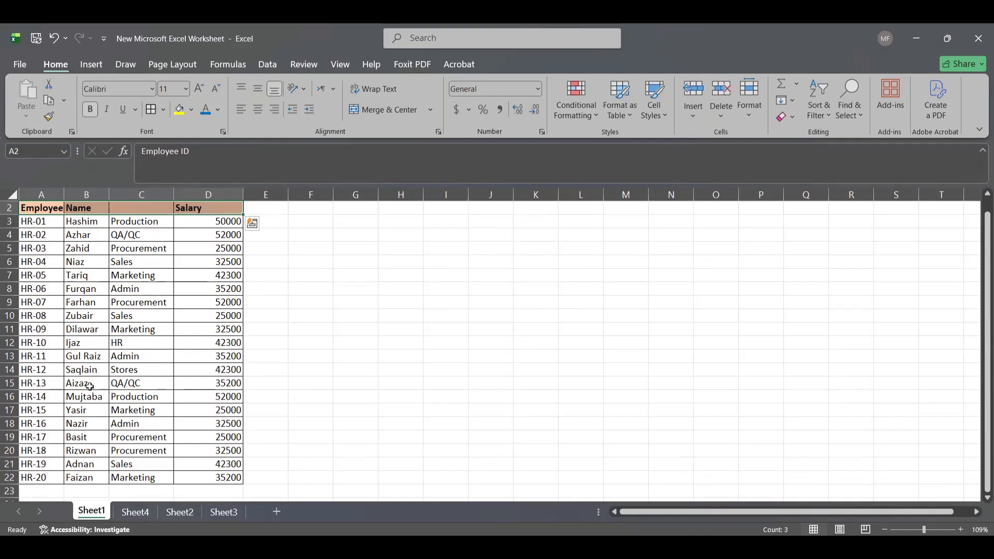
pyautogui.click(133, 511)
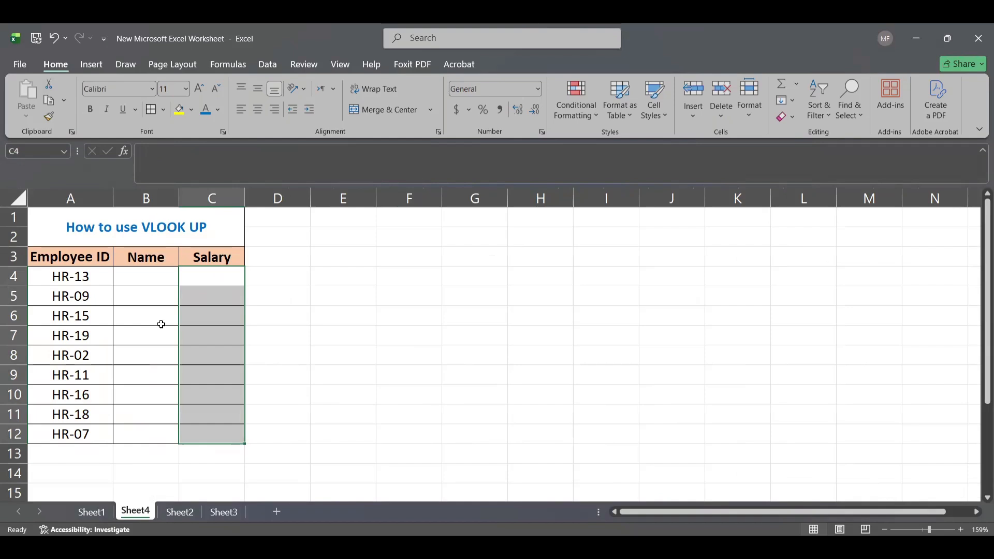
# Enter =VLOOKUP(A4,Sheet1!A2:D22,2,FALSE) in cell B4 of Sheet4 to look up the employee's name.
pyautogui.click(136, 278)
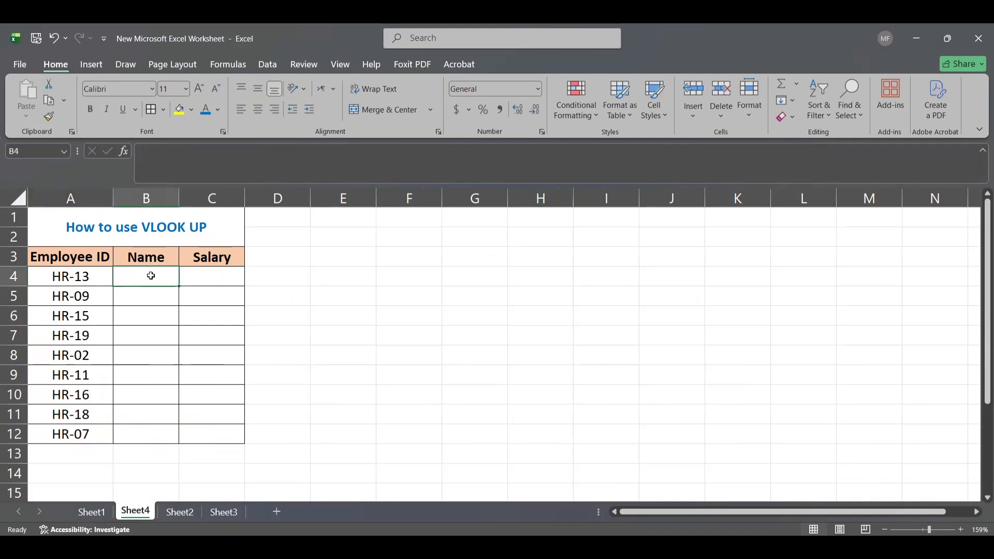
pyautogui.write('=')
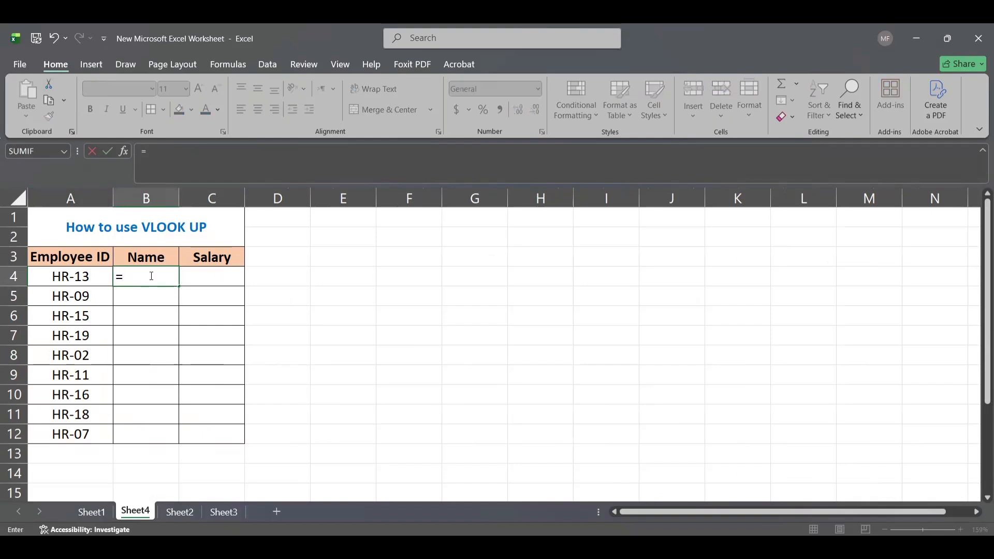
pyautogui.write('vlo')
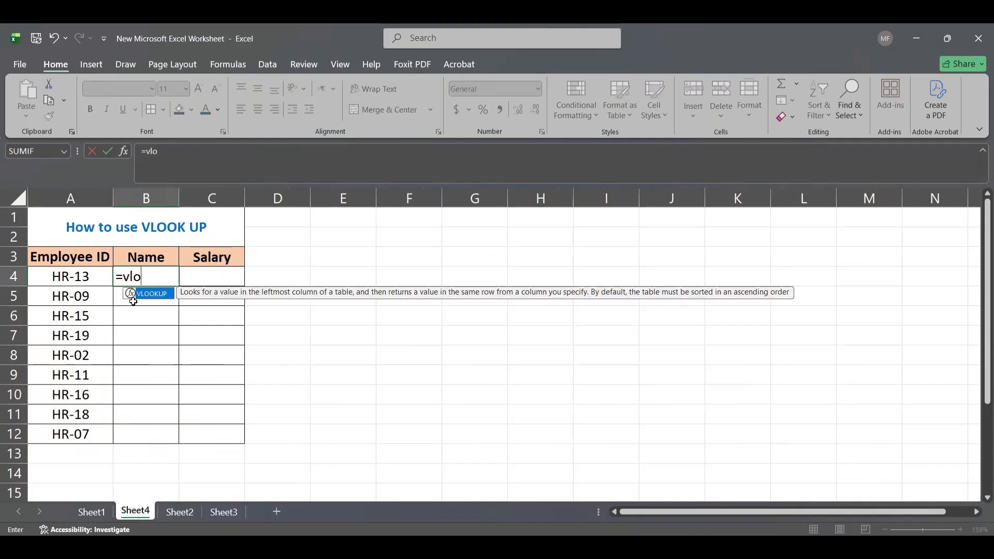
pyautogui.doubleClick(134, 294)
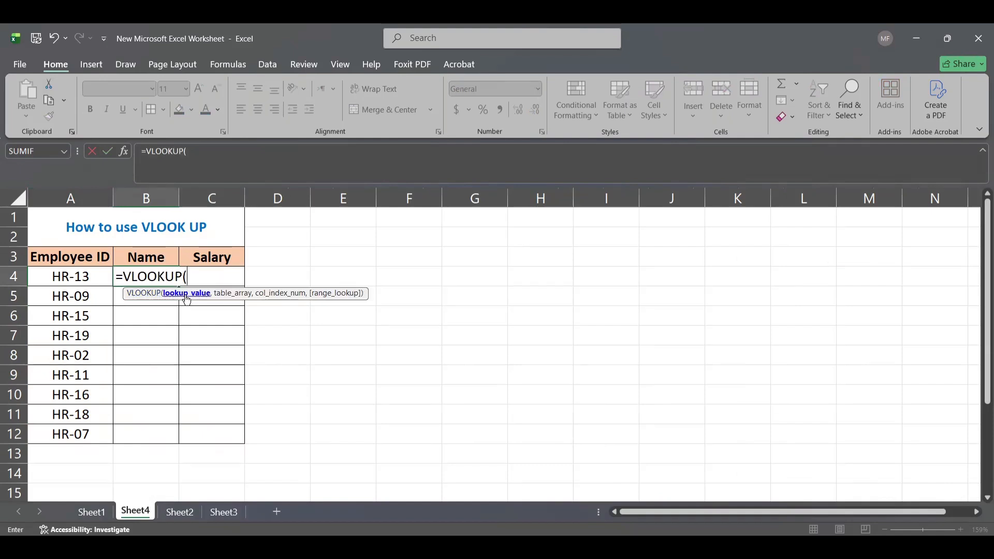
pyautogui.click(78, 278)
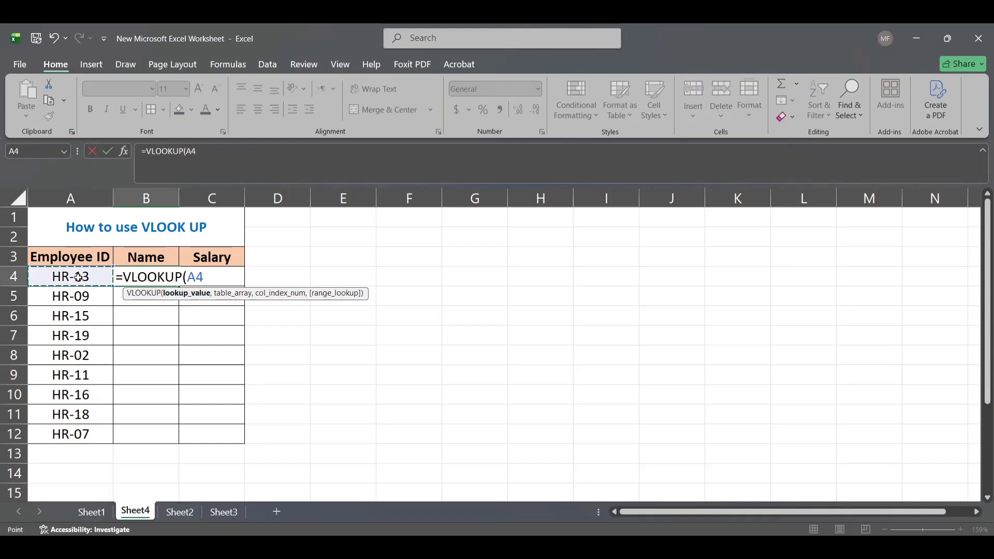
pyautogui.write(',')
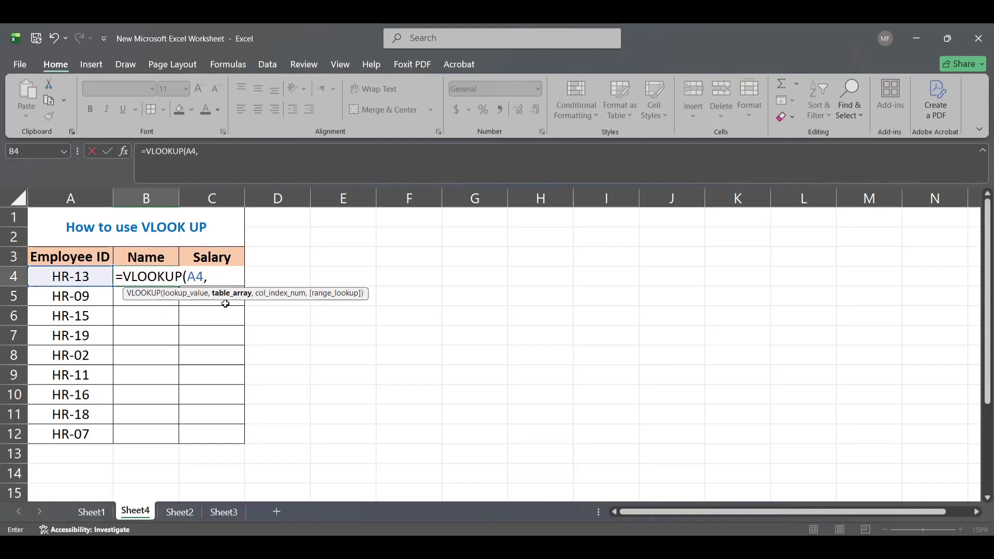
pyautogui.hotkey('ctrl', 'pageup')
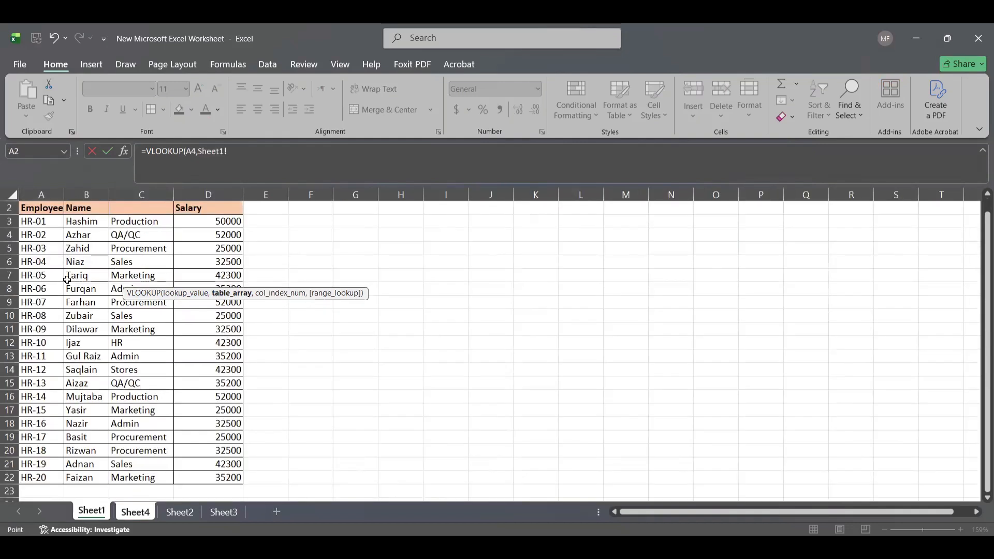
pyautogui.click(40, 208)
pyautogui.keyDown('shift'); pyautogui.click(210, 476); pyautogui.keyUp('shift')
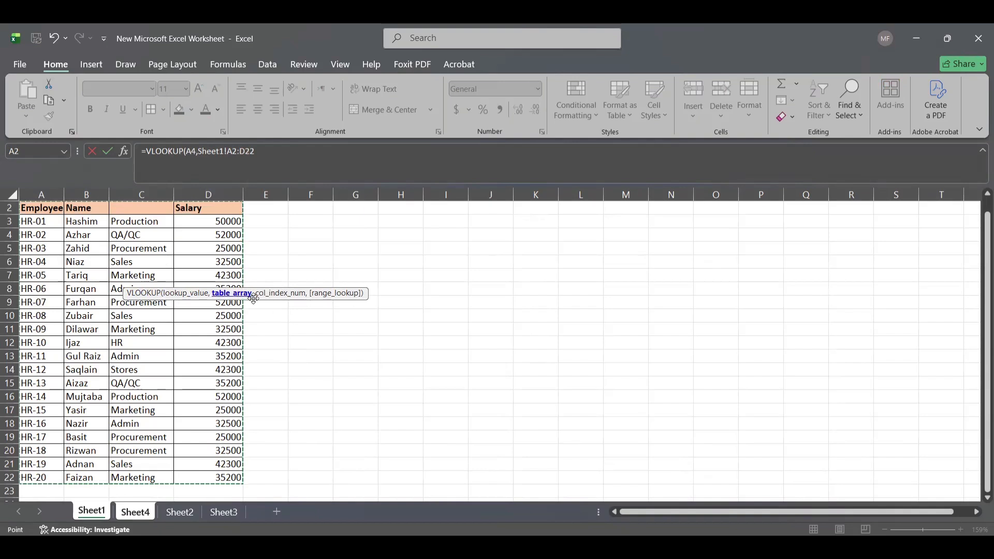
pyautogui.write(',2')
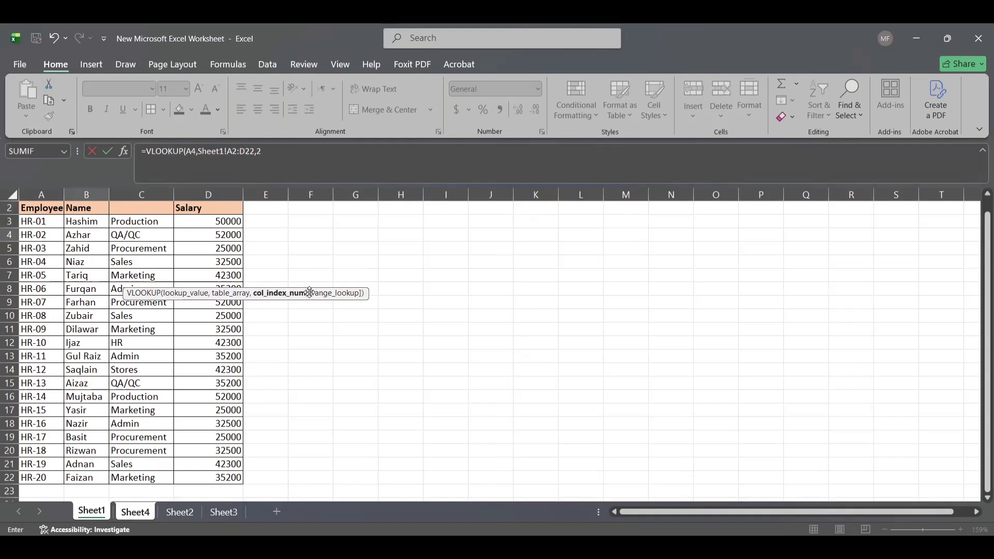
pyautogui.write(',')
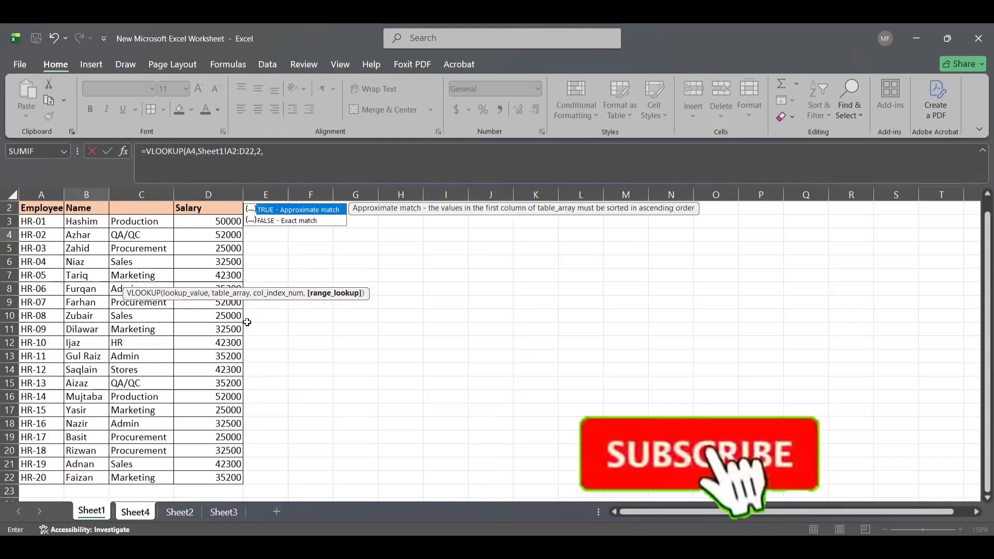
pyautogui.doubleClick(312, 221)
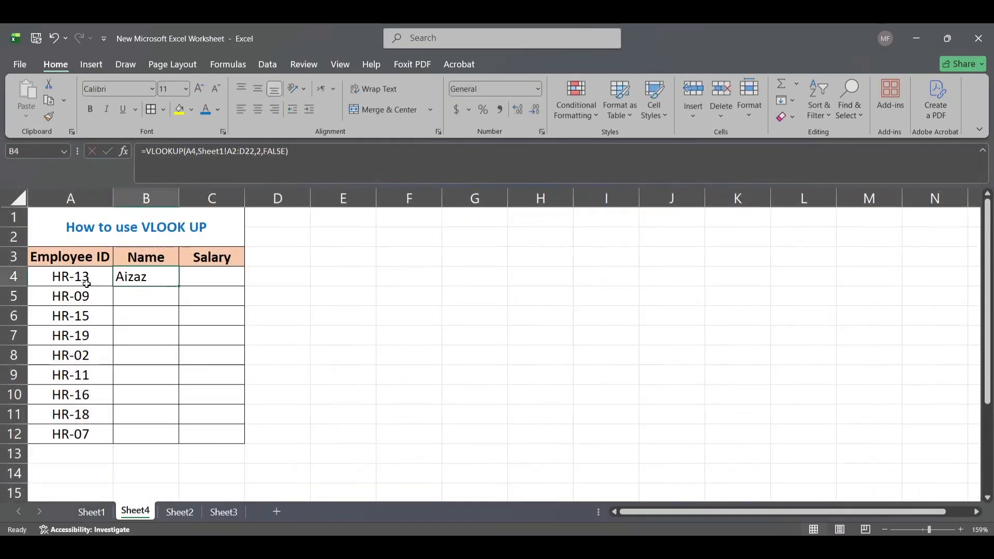
# Check B4's name against Sheet1, try filling the B4 formula down to B12, and clear B5:B12.
pyautogui.click(97, 513)
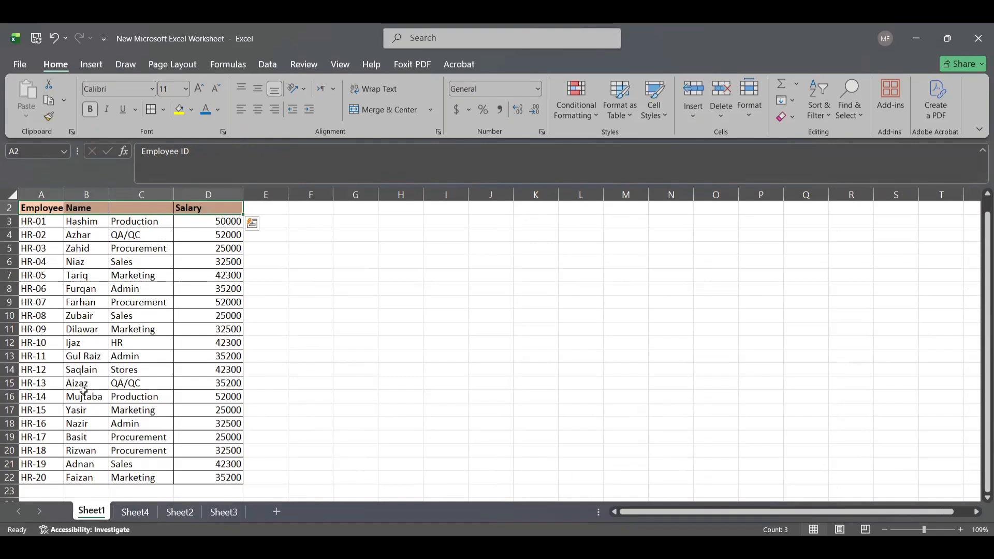
pyautogui.click(135, 512)
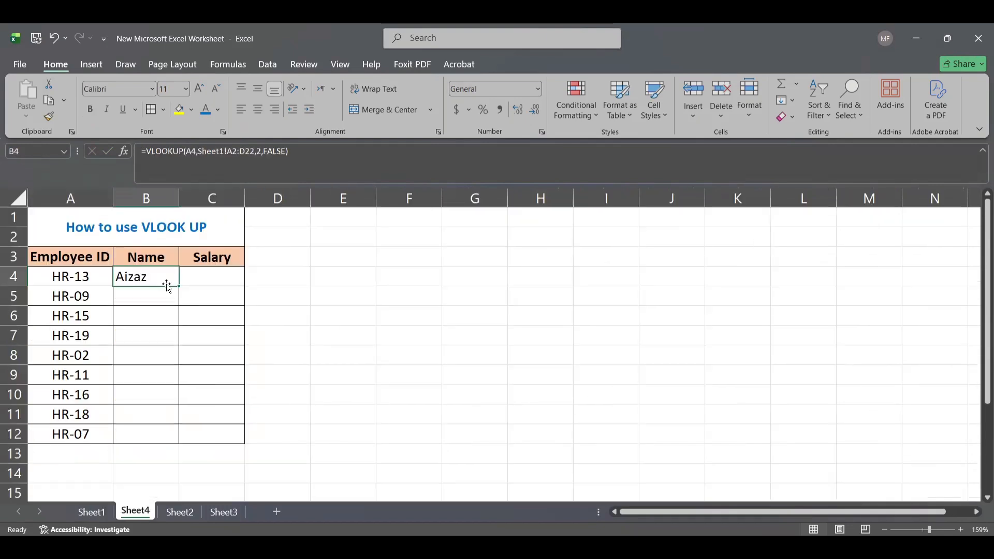
pyautogui.moveTo(178, 286); pyautogui.dragTo(173, 436)
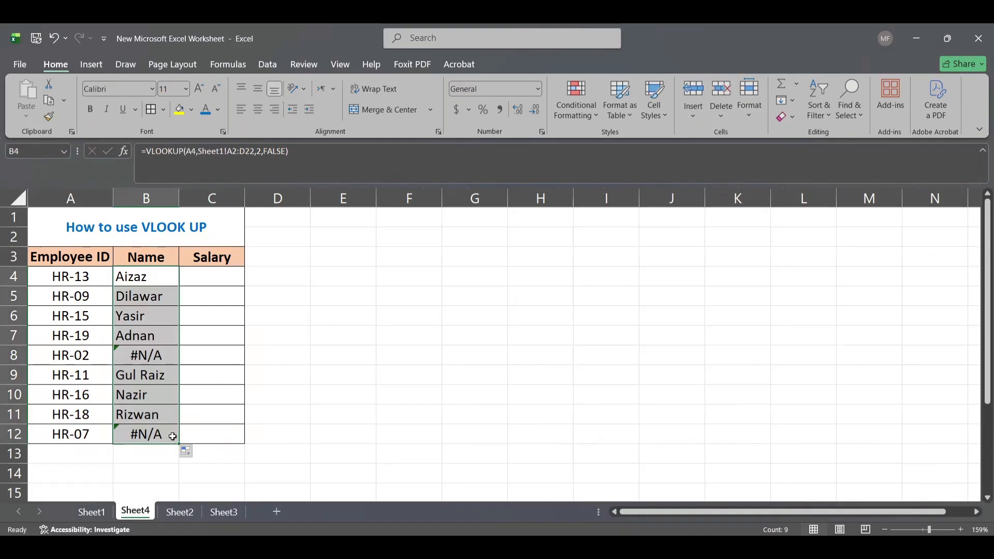
pyautogui.moveTo(148, 299); pyautogui.dragTo(152, 428)
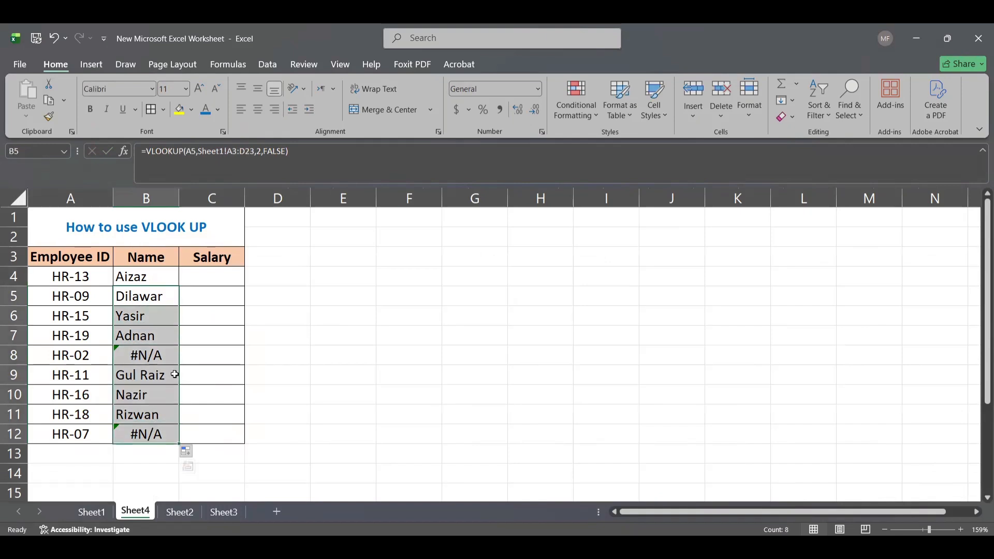
pyautogui.press('Delete')
# Make the table range in B4's formula absolute as Sheet1!$A$2:$D$22 and fill the formula down to B12.
pyautogui.click(151, 277)
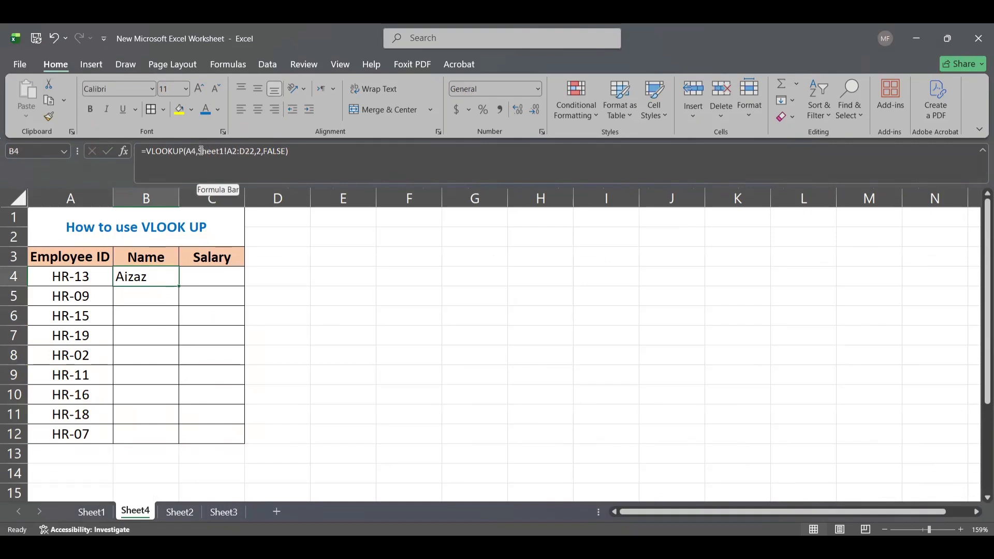
pyautogui.moveTo(201, 151); pyautogui.dragTo(254, 153)
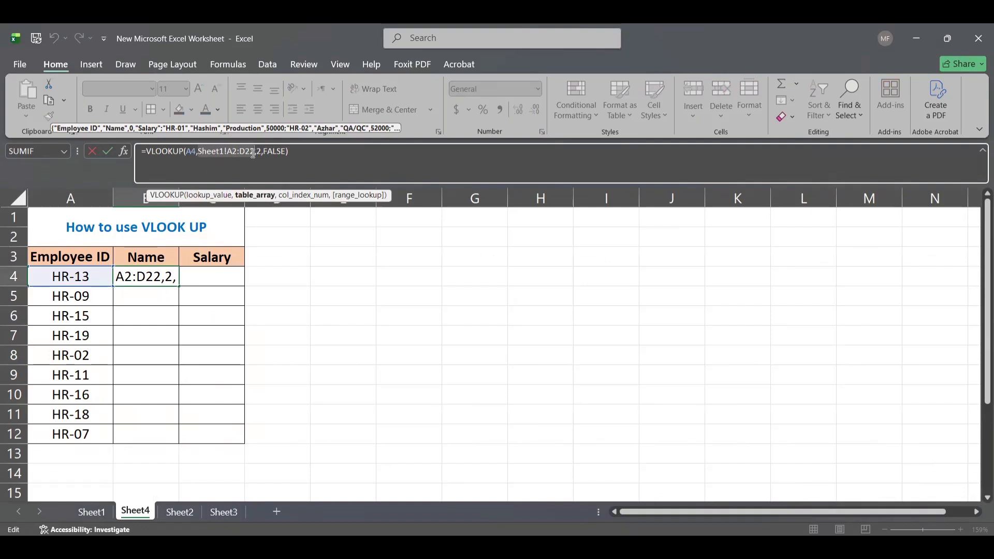
pyautogui.press('F4')
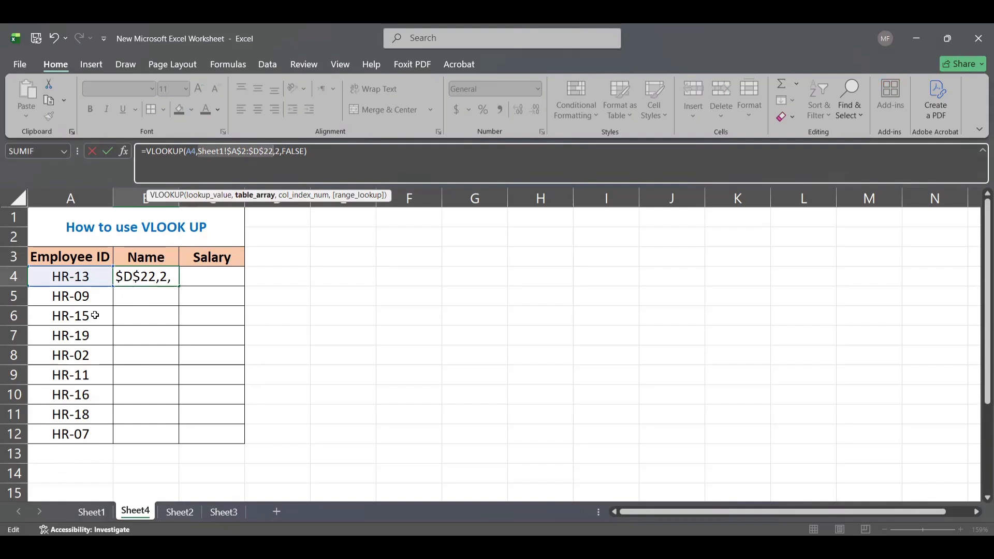
pyautogui.hotkey('ctrl', 'Return')
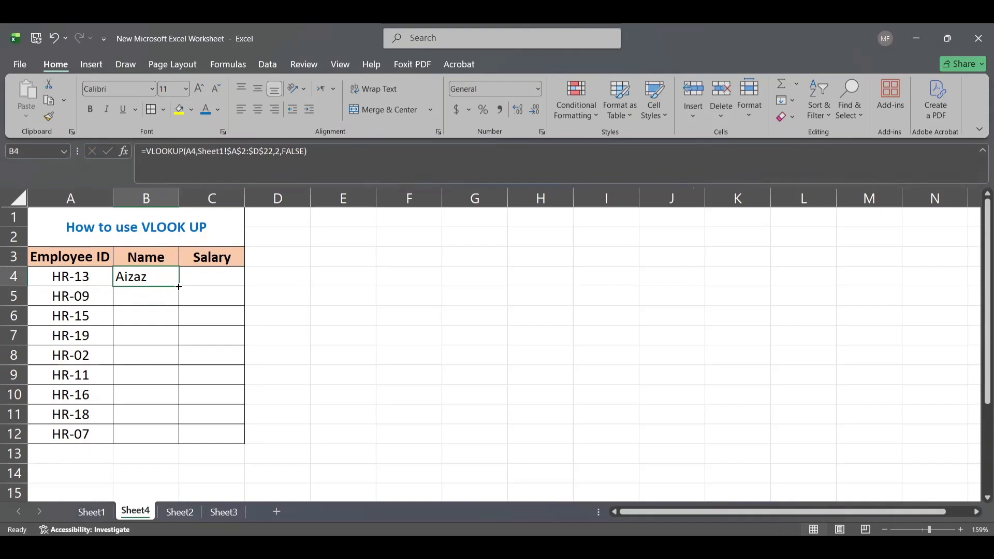
pyautogui.moveTo(179, 286); pyautogui.dragTo(174, 435)
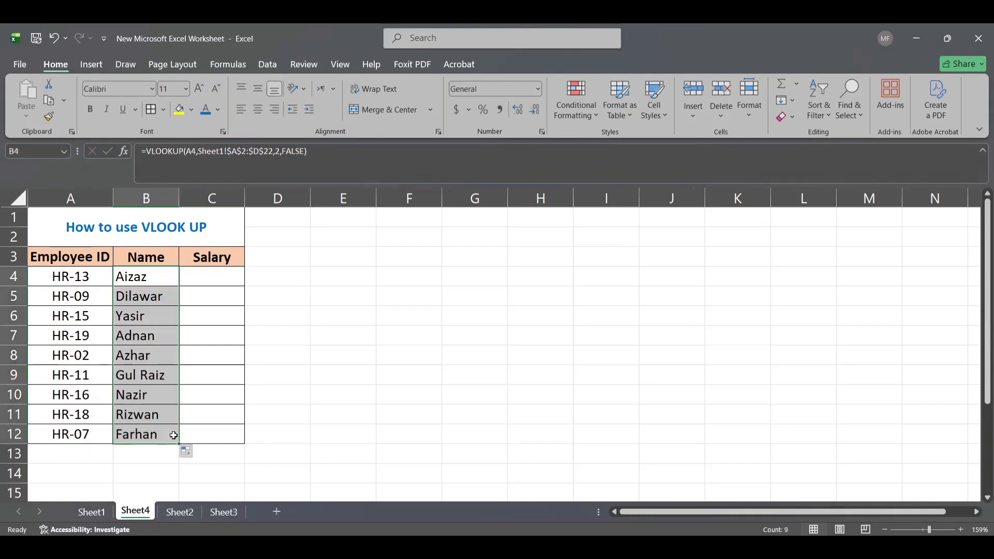
# Review the formula in B4 and the source table it references on Sheet1.
pyautogui.click(133, 276)
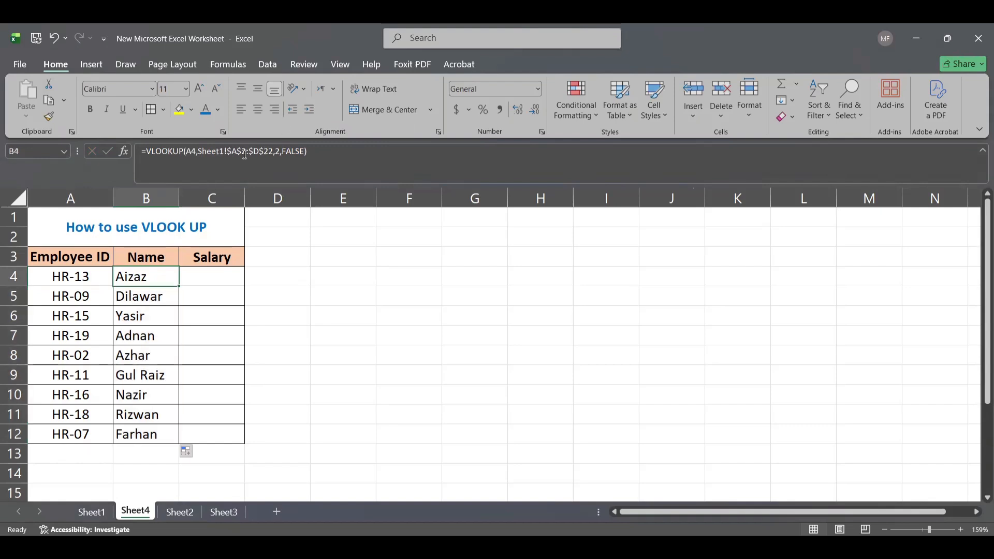
pyautogui.click(91, 512)
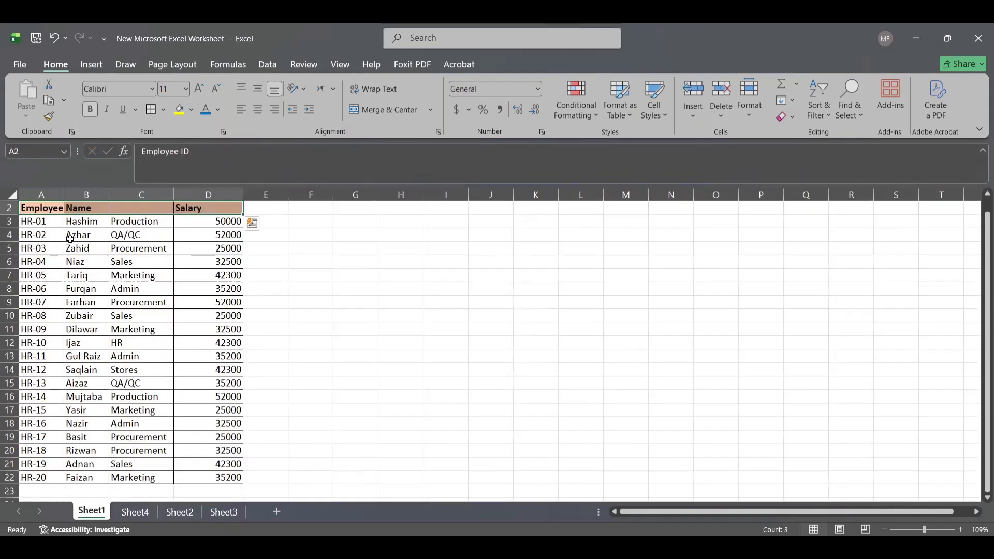
pyautogui.moveTo(36, 214); pyautogui.dragTo(65, 241)
pyautogui.hotkey('ctrl', 'pagedown')
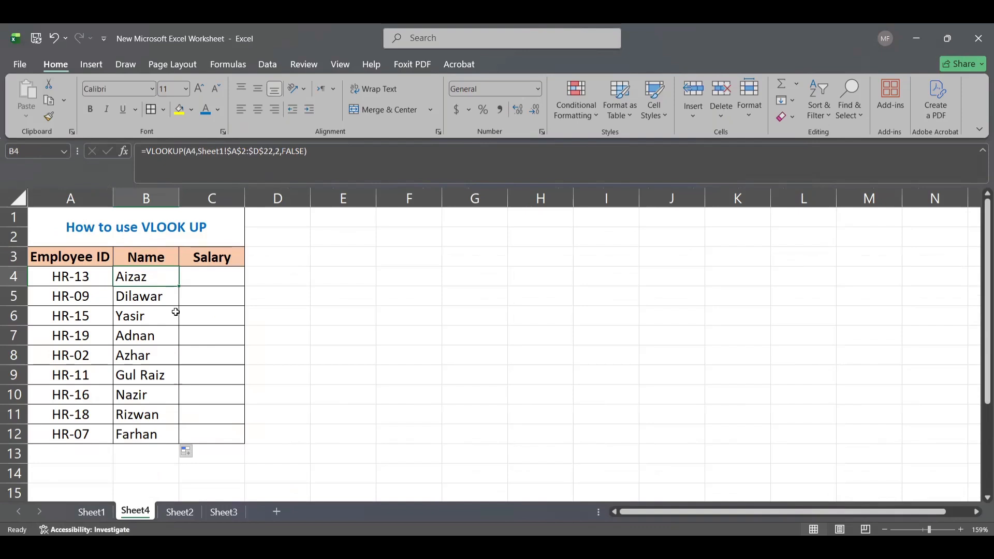
# Start a VLOOKUP formula in cell C4 of Sheet4 with lookup value A4 and table range Sheet1!A2:$D$22.
pyautogui.click(203, 277)
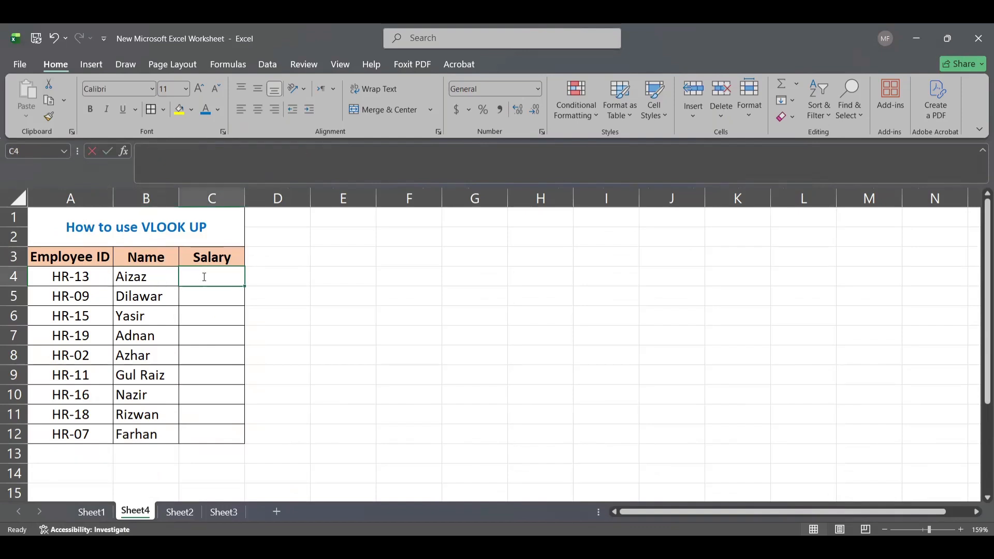
pyautogui.write('=')
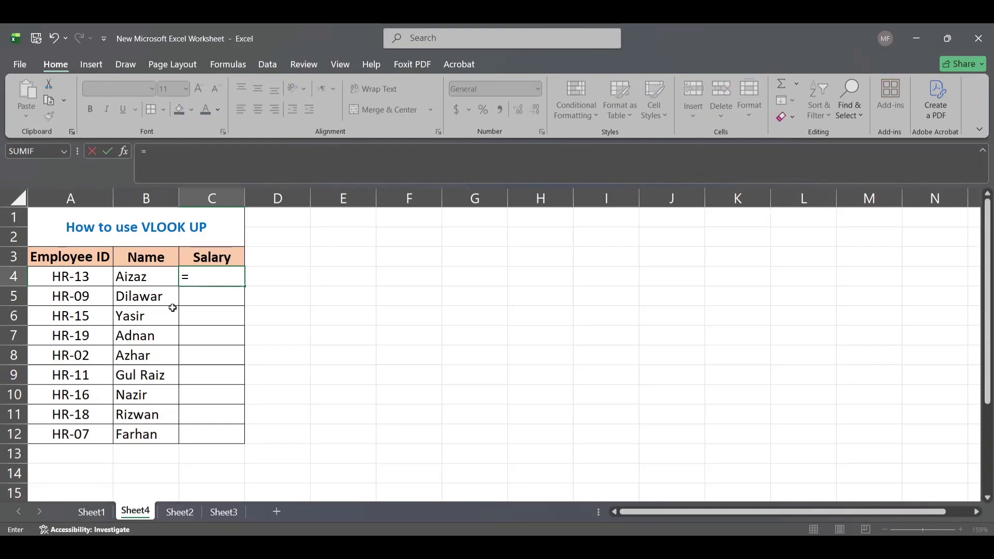
pyautogui.write('vlo')
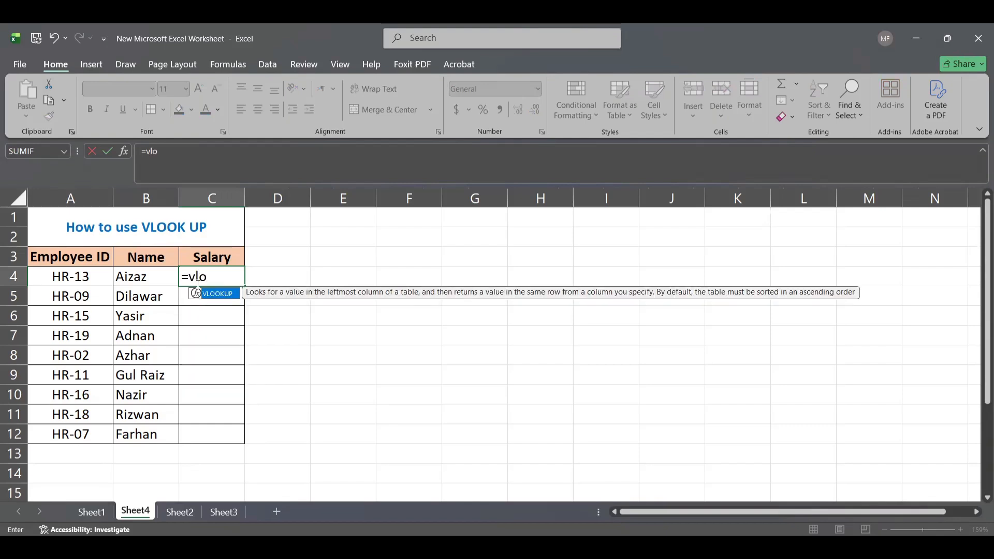
pyautogui.press('Tab')
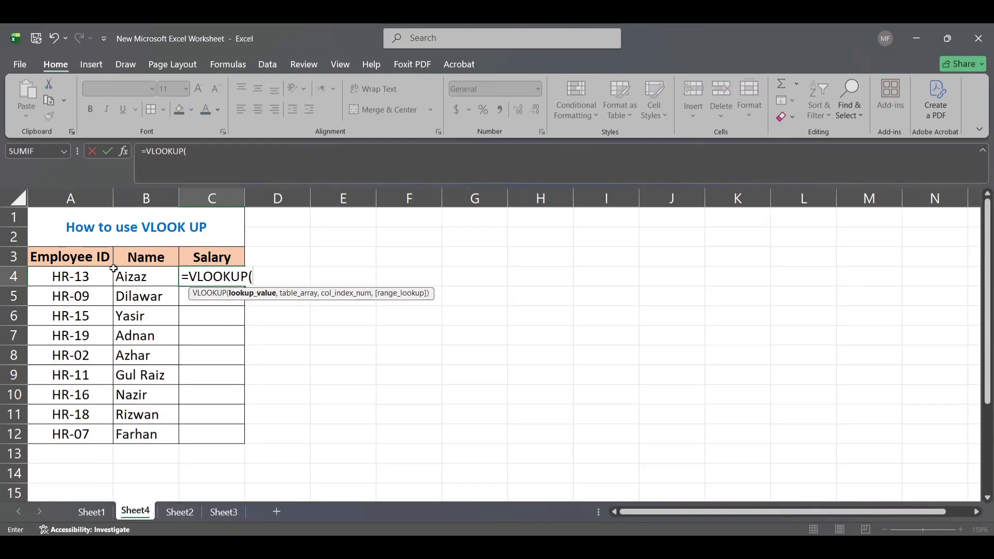
pyautogui.click(90, 276)
pyautogui.write(',')
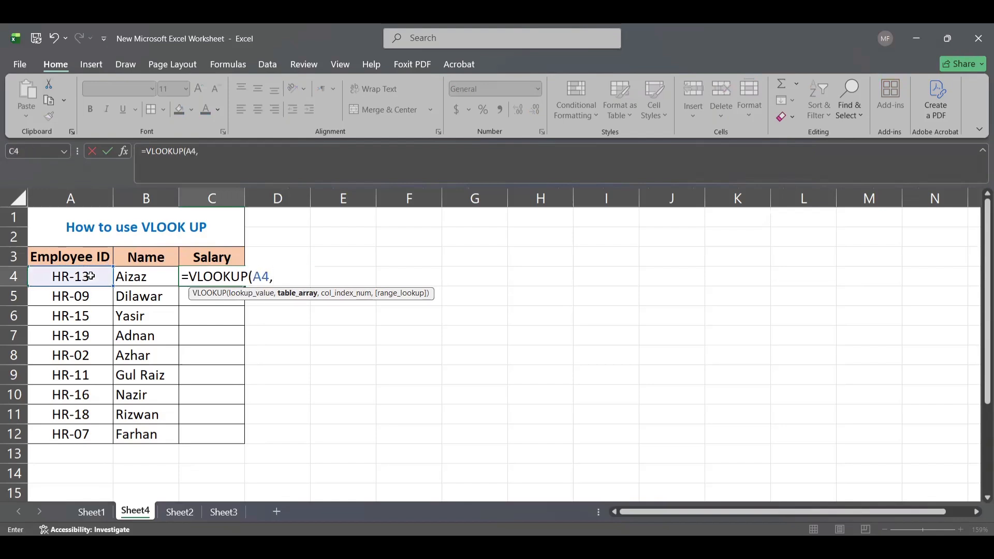
pyautogui.click(92, 511)
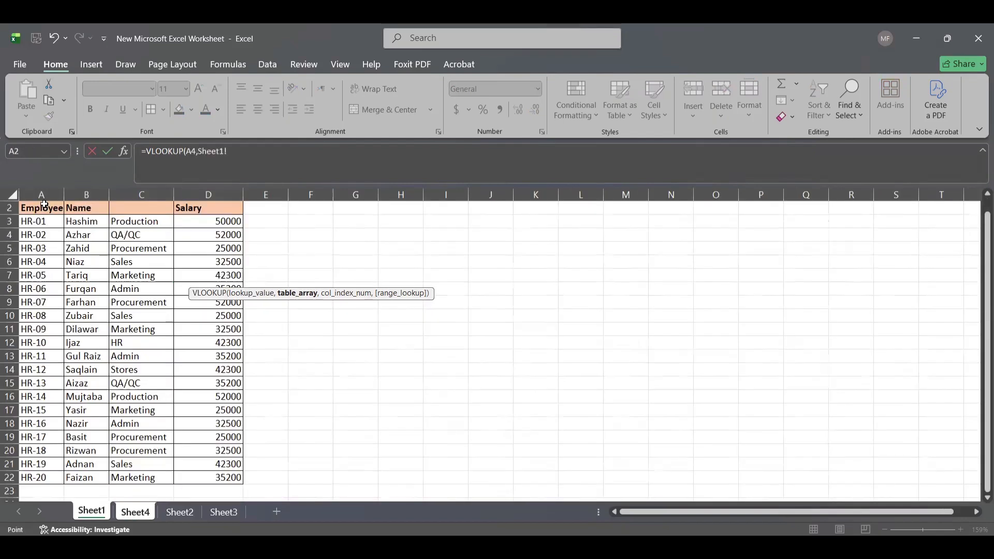
pyautogui.moveTo(42, 204); pyautogui.dragTo(237, 477)
pyautogui.write(',')
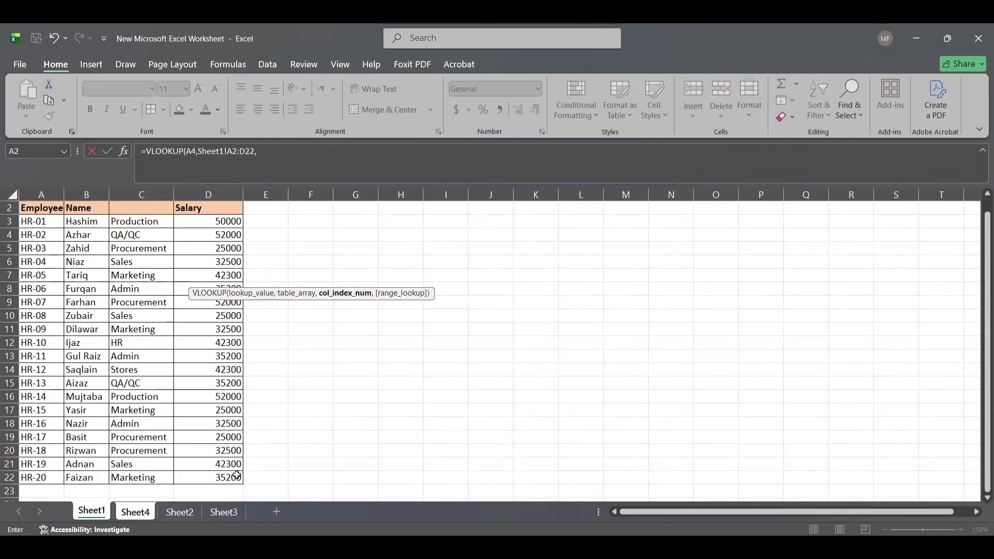
pyautogui.press('BackSpace')
pyautogui.press('F4')
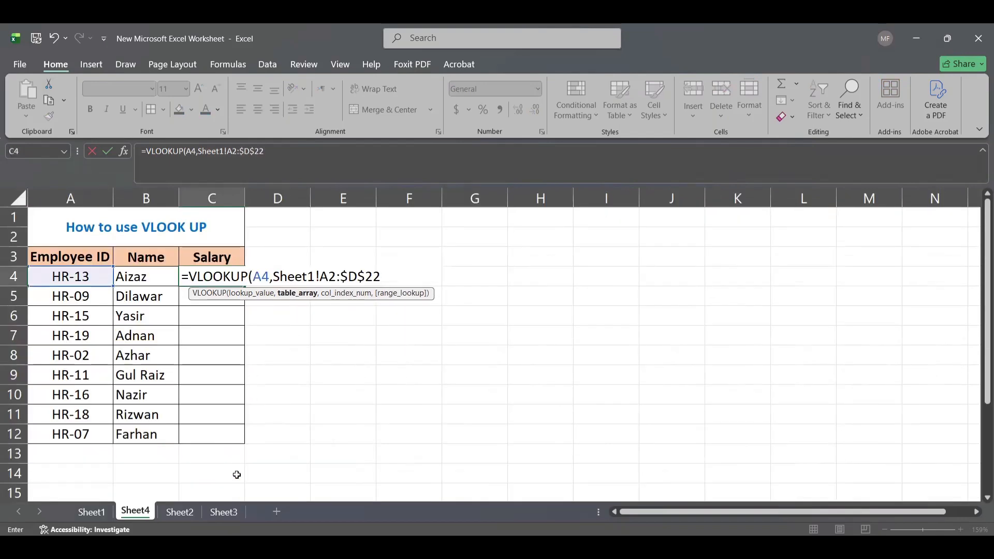
pyautogui.write(',')
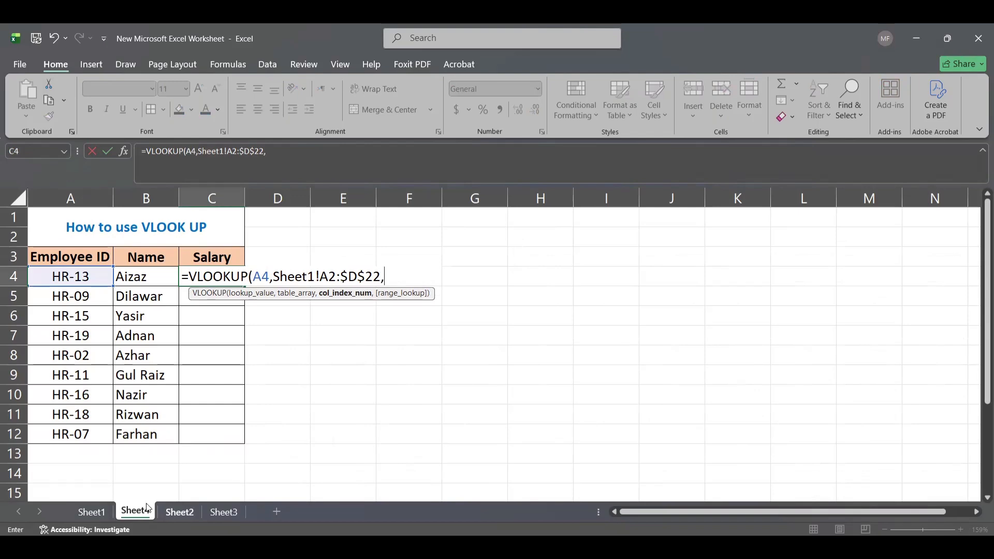
# Complete C4's VLOOKUP formula with column index 4 for the salary and FALSE for an exact match.
pyautogui.click(99, 513)
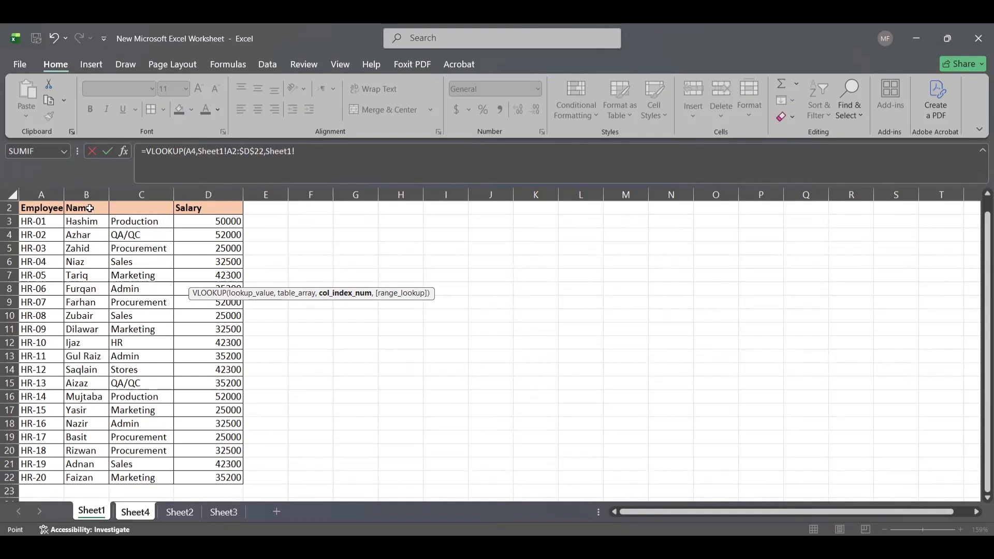
pyautogui.click(190, 197)
pyautogui.write('4')
pyautogui.press('BackSpace')
pyautogui.press('BackSpace')
pyautogui.press('BackSpace')
pyautogui.press('BackSpace')
pyautogui.press('BackSpace')
pyautogui.press('BackSpace')
pyautogui.press('BackSpace')
pyautogui.press('BackSpace')
pyautogui.write('4,')
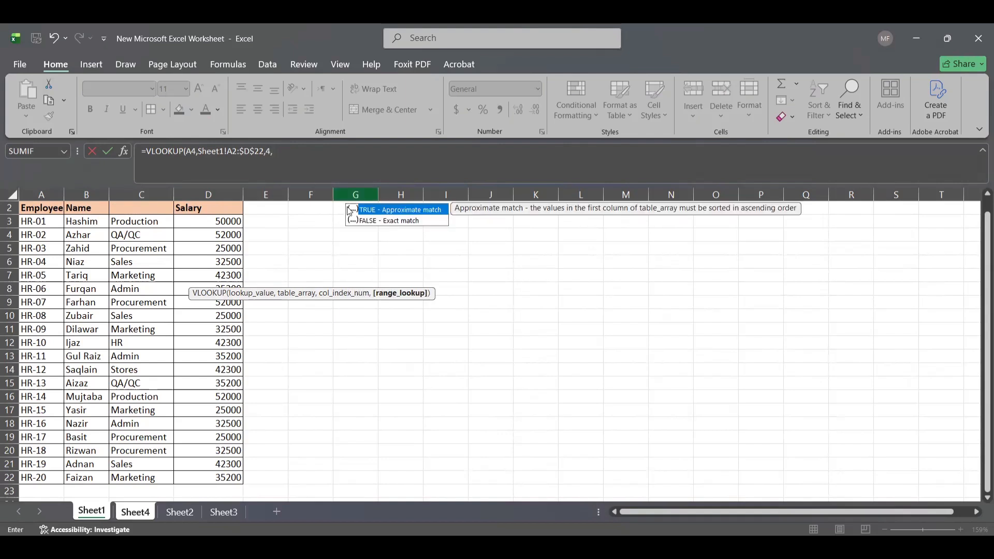
pyautogui.click(404, 221)
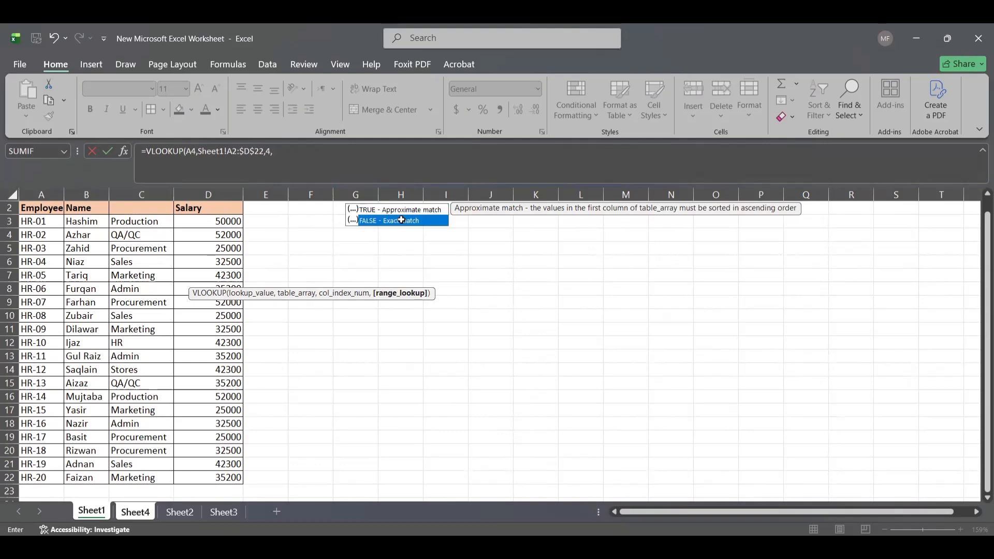
pyautogui.doubleClick(403, 221)
pyautogui.press('Return')
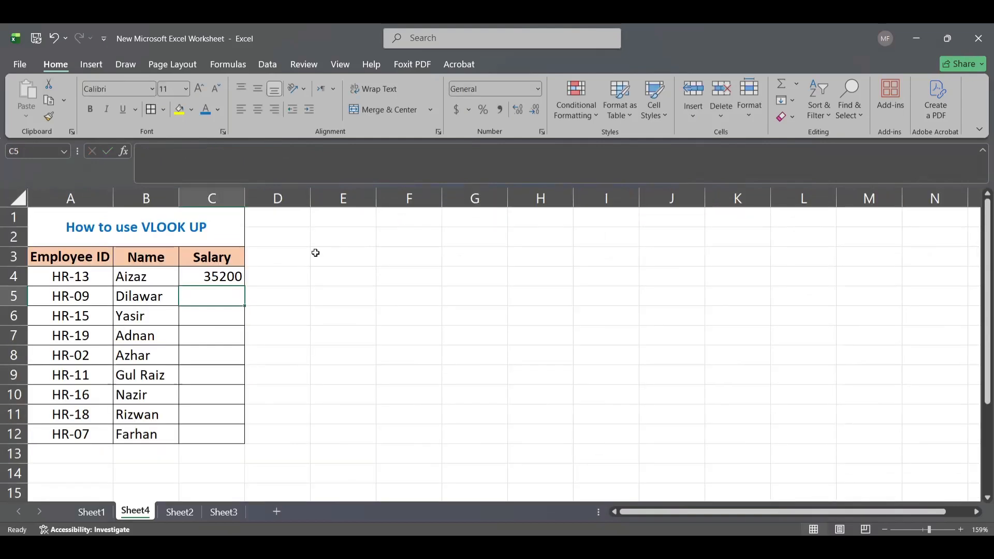
# Try filling the salary formula from C4 down to C12.
pyautogui.click(237, 267)
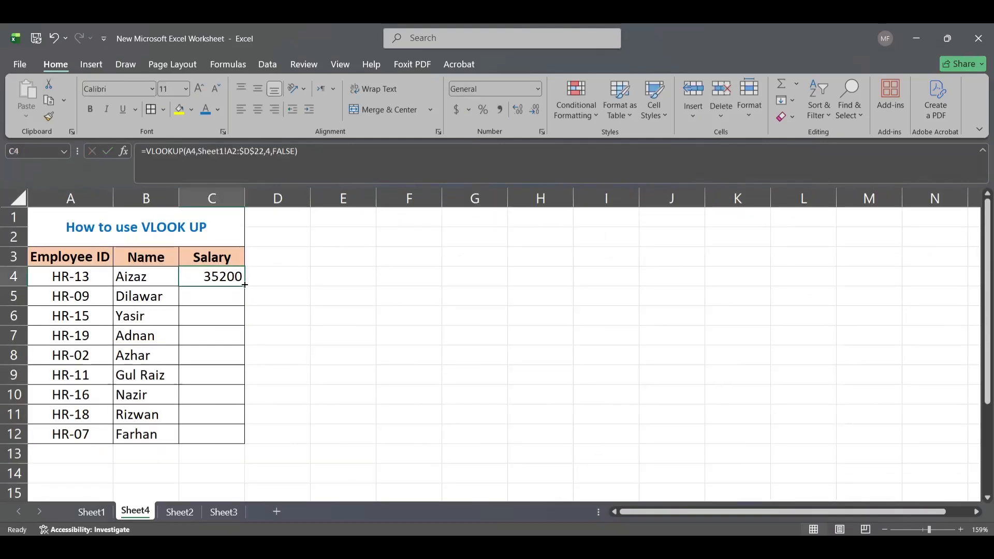
pyautogui.moveTo(245, 285); pyautogui.dragTo(236, 435)
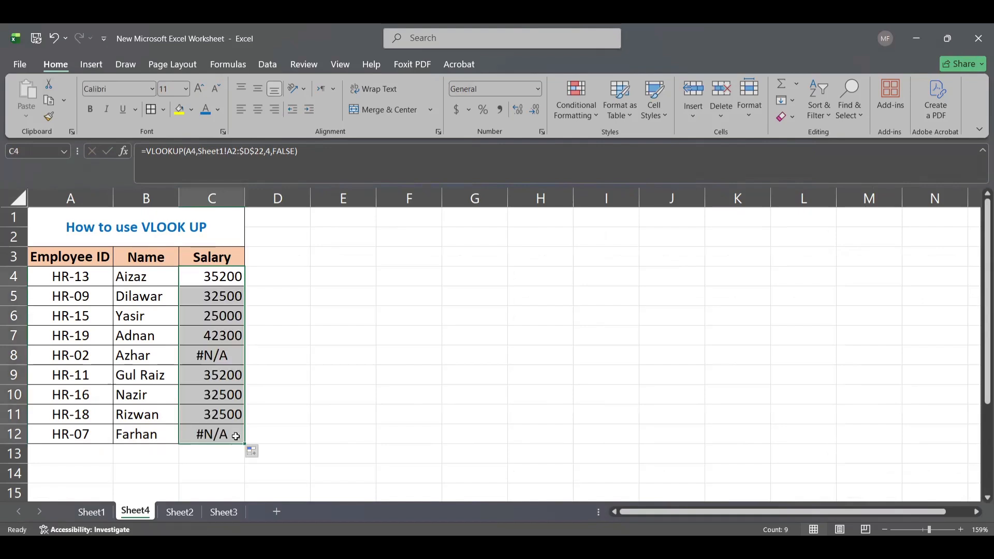
# Make the table range in C4's formula fully absolute as Sheet1!$A$2:$D$22.
pyautogui.click(216, 273)
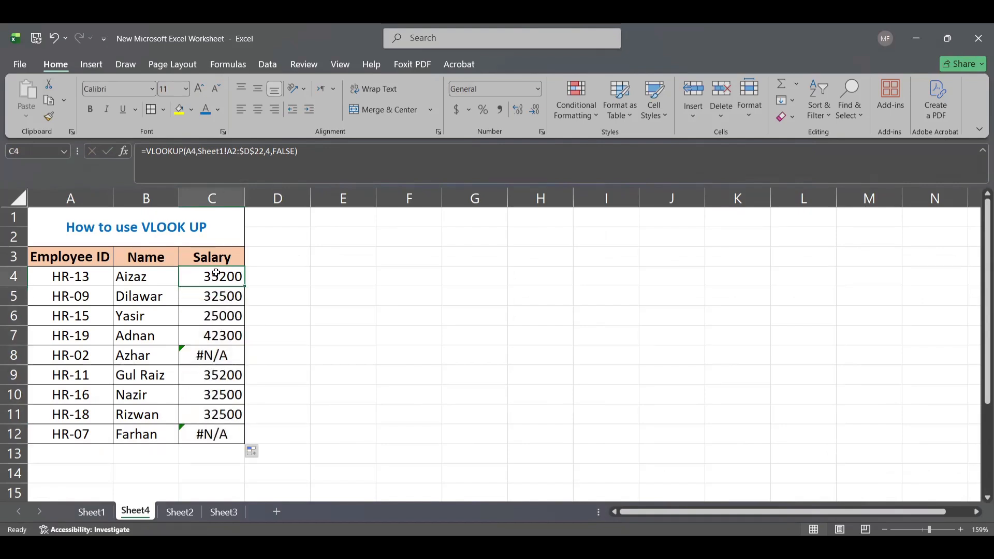
pyautogui.click(263, 153)
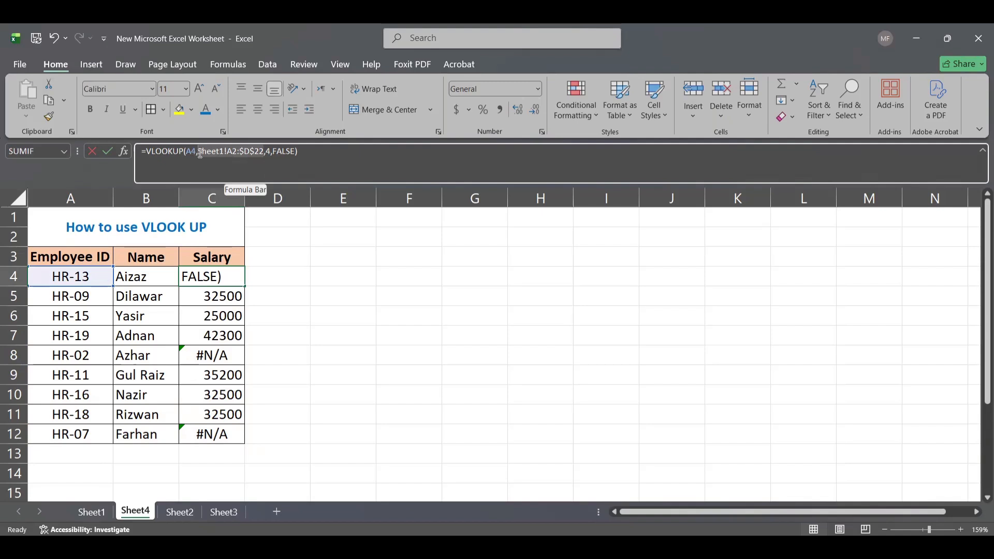
pyautogui.click(200, 153)
pyautogui.press('F4')
pyautogui.press('Return')
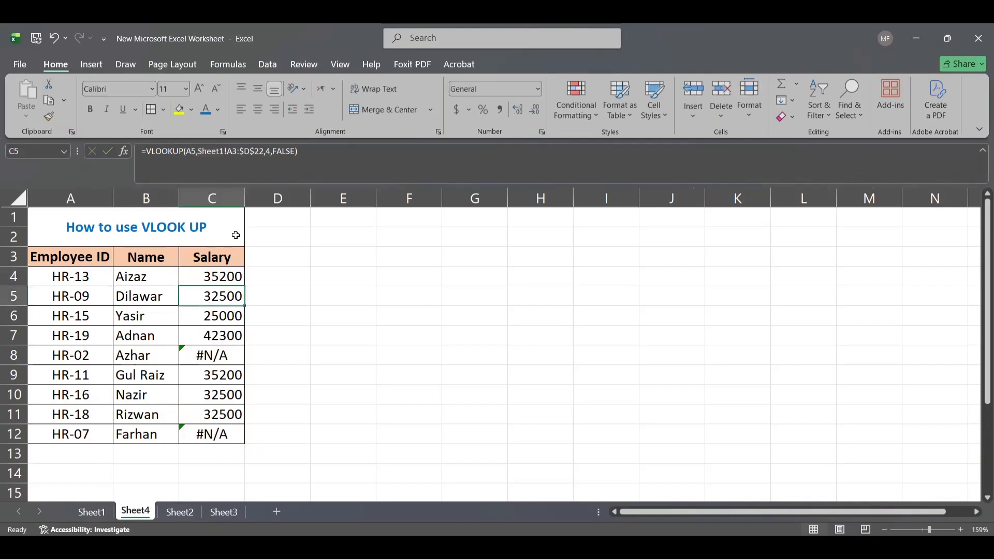
# Fill the corrected salary formula from C4 down to C12.
pyautogui.hotkey('shift', 'Up')
pyautogui.hotkey('shift', 'Right')
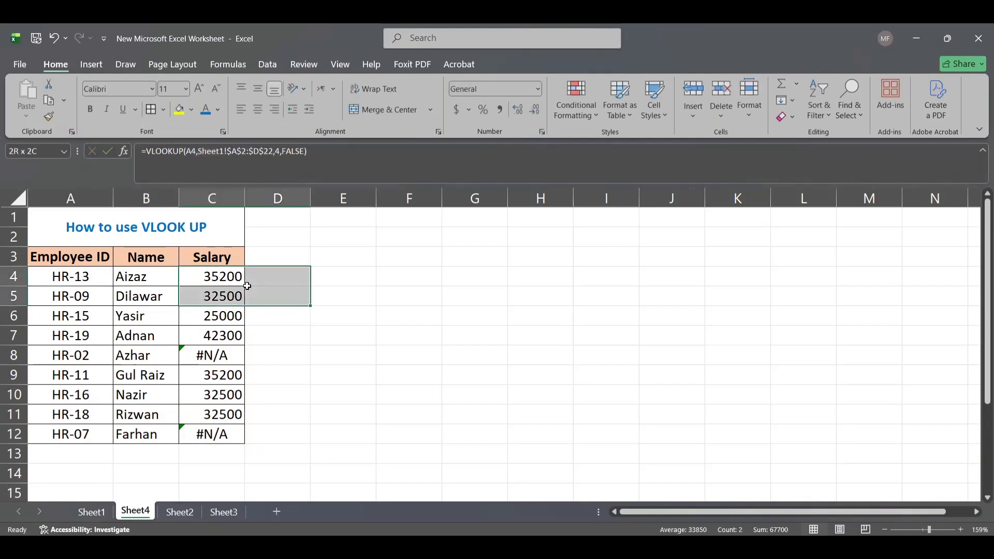
pyautogui.hotkey('shift', 'Left')
pyautogui.hotkey('shift', 'Down')
pyautogui.click(237, 282)
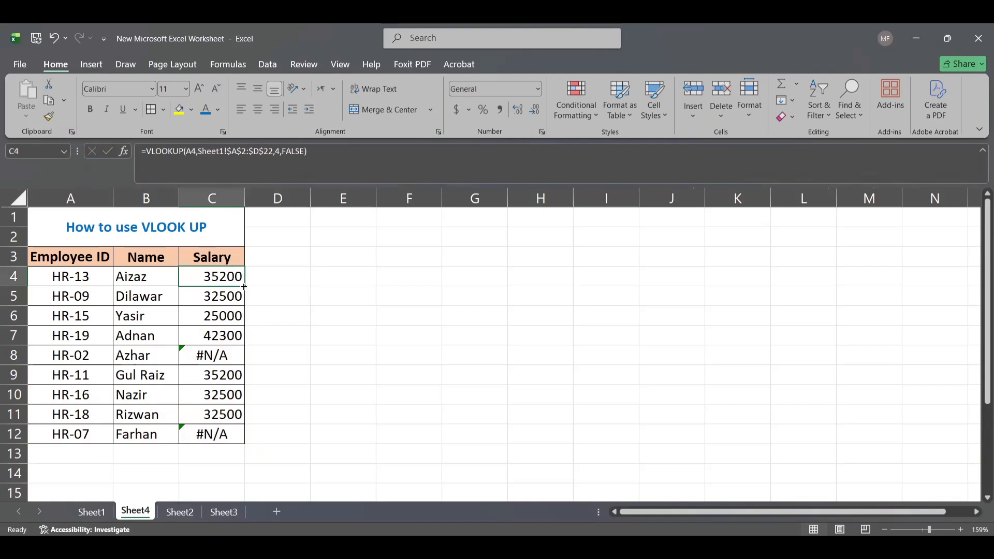
pyautogui.moveTo(245, 286); pyautogui.dragTo(244, 444)
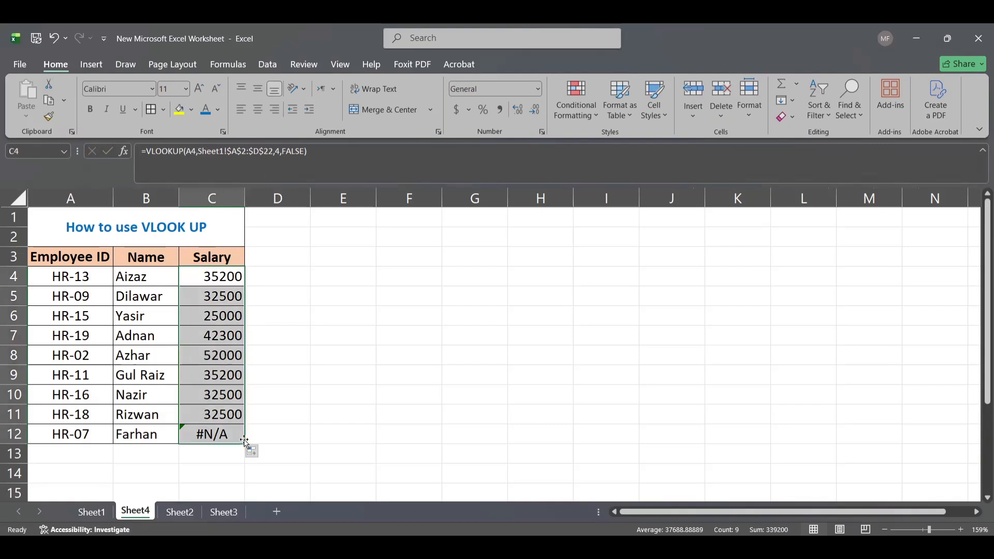
pyautogui.click(303, 386)
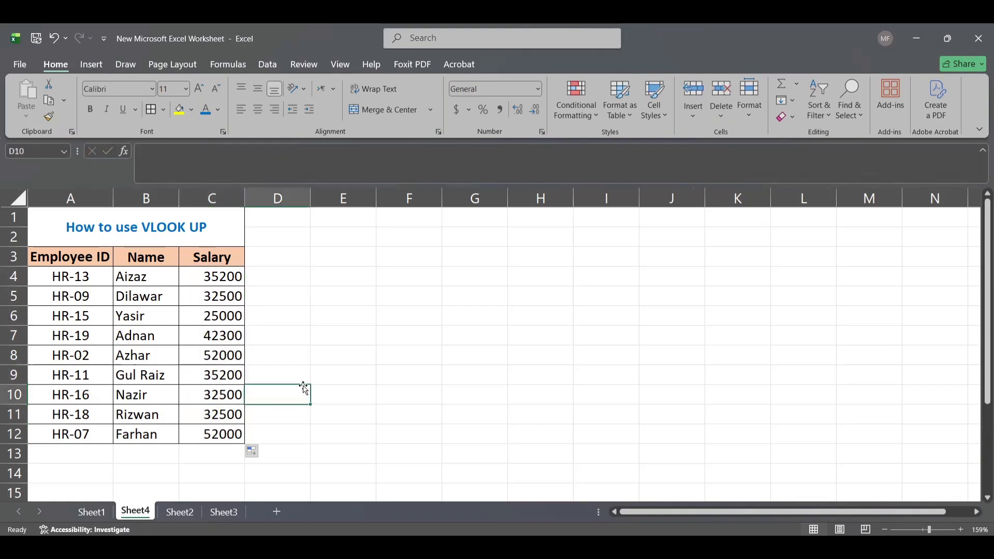